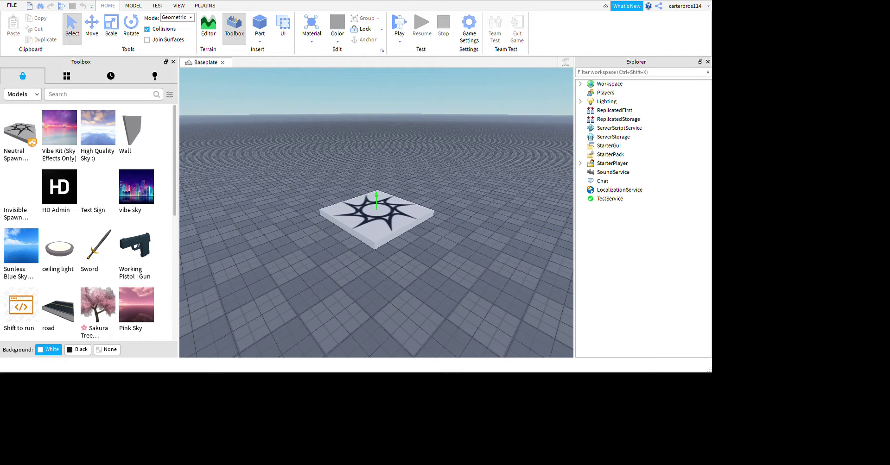
Switch the Toolbox from Recent to Inventory so My Models, including MorphPad for Morphs, is listed.
key("w")
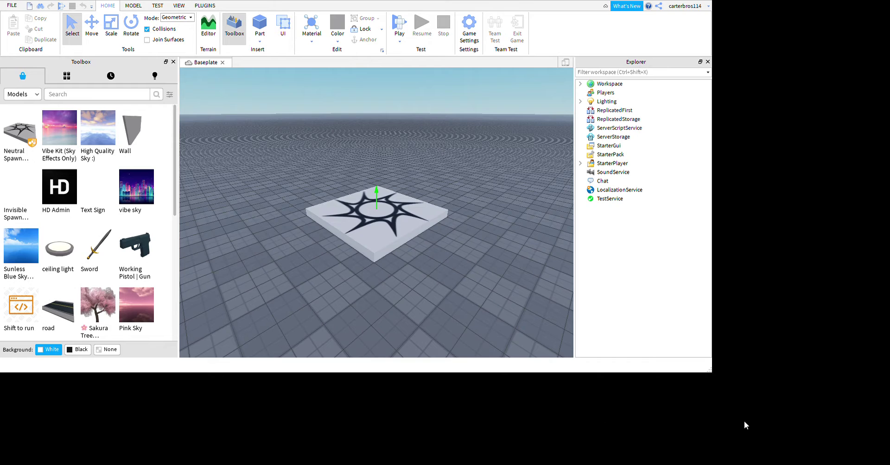
key("w")
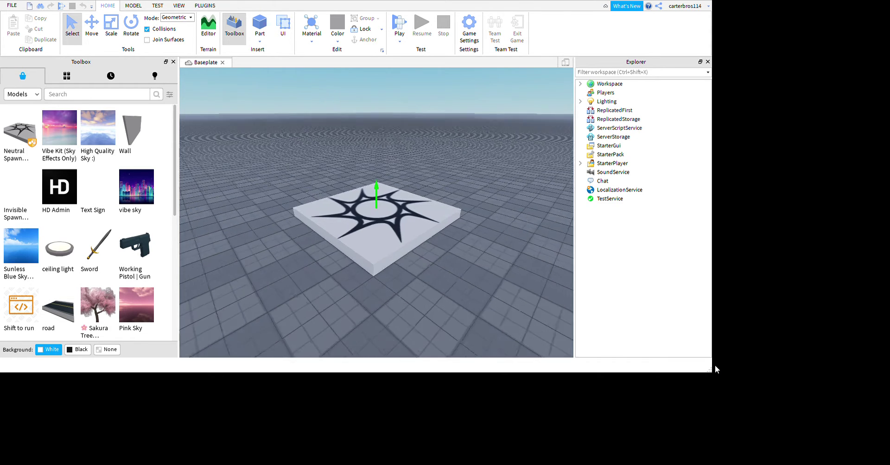
scroll(435, 252, "down", 5)
key("s")
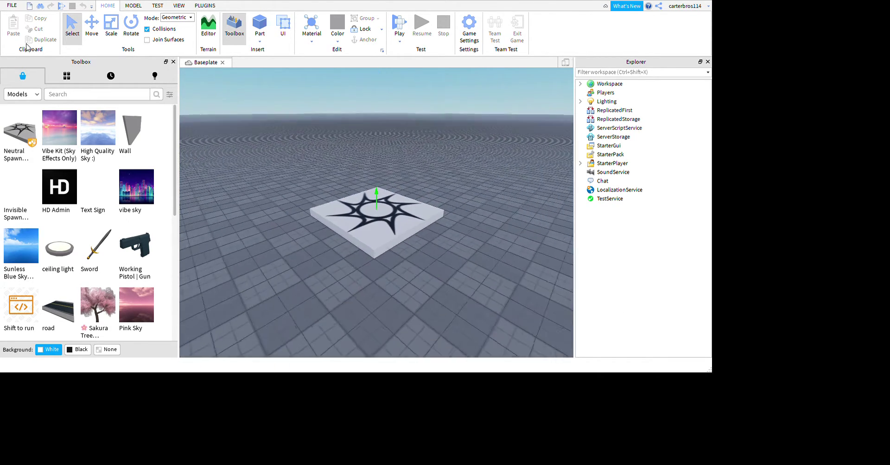
left_click(110, 76)
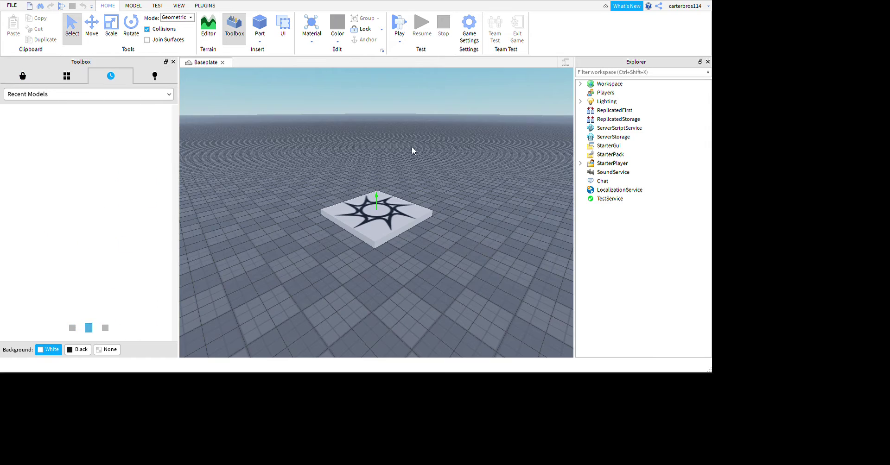
key("w")
key("s")
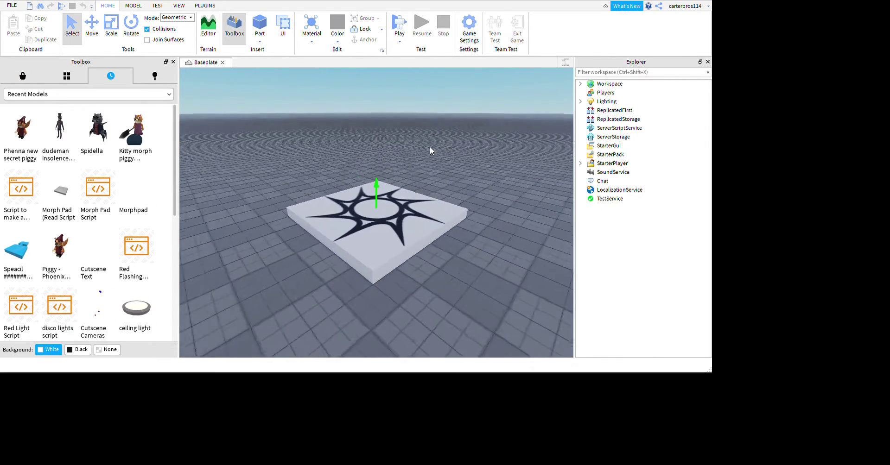
left_click(67, 75)
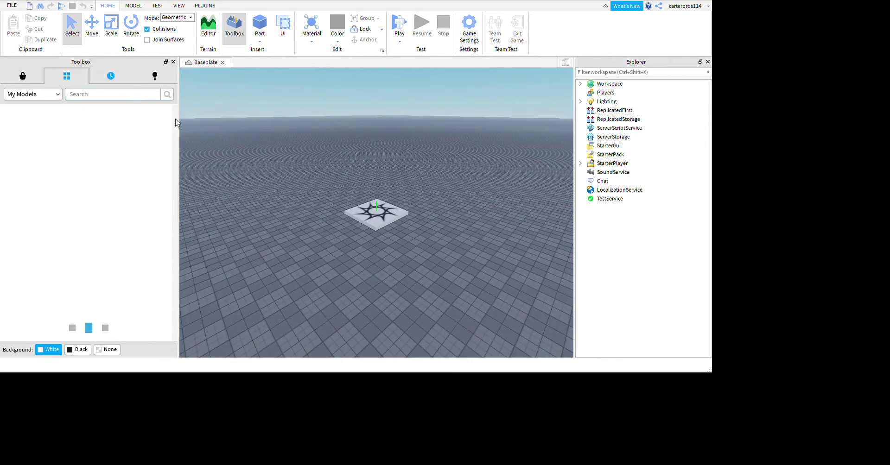
Place MorphPad For Morphs right of the spawn pad, then return the Toolbox to Marketplace.
key("w")
key("w")
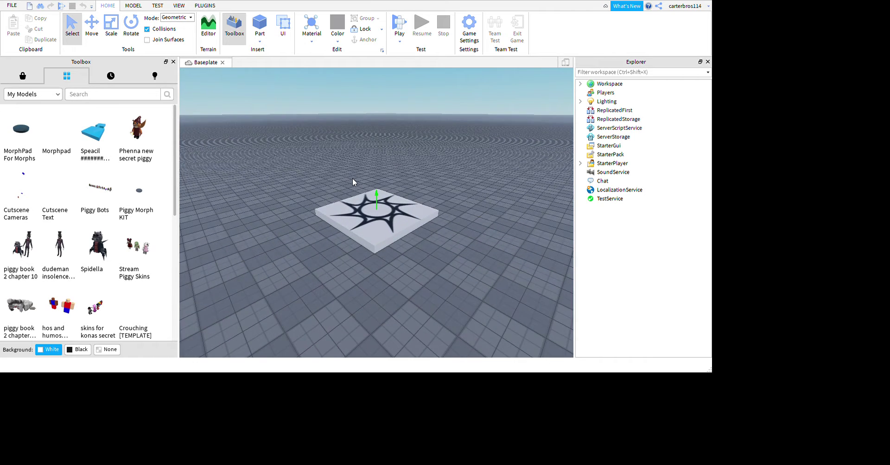
mouse_move(21, 139)
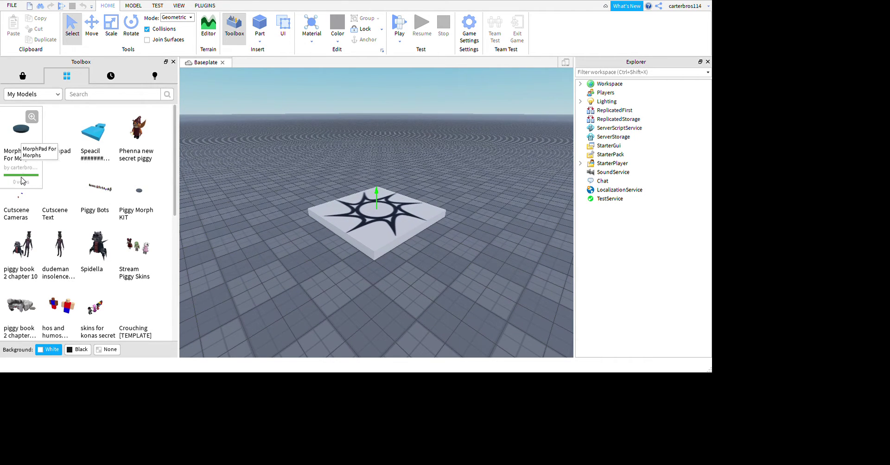
mouse_move(22, 180)
left_mouse_down()
mouse_move(350, 285)
mouse_move(481, 236)
left_mouse_up()
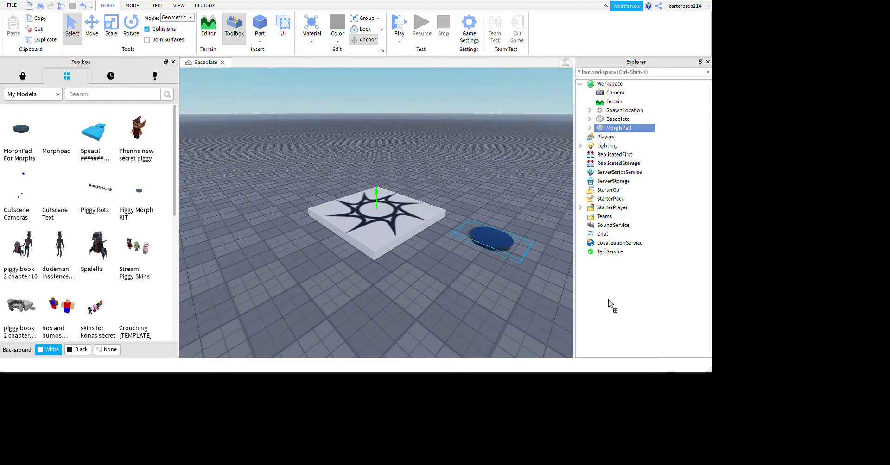
left_click(616, 304)
key("w")
key("d")
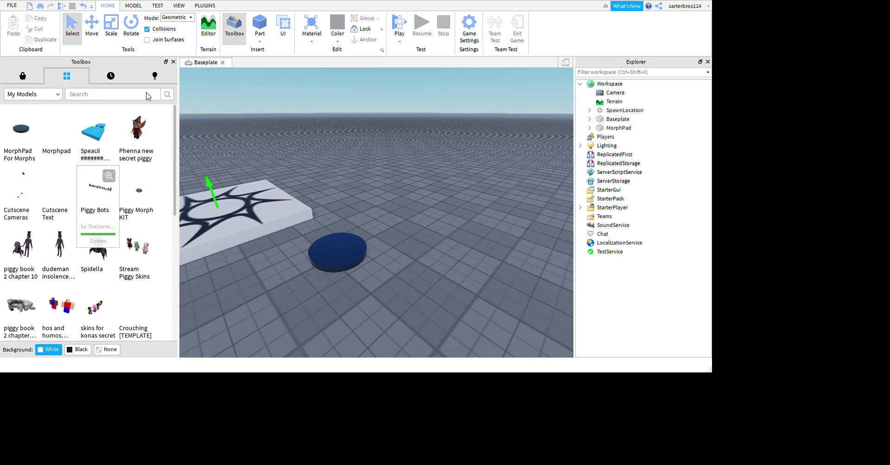
left_click(22, 75)
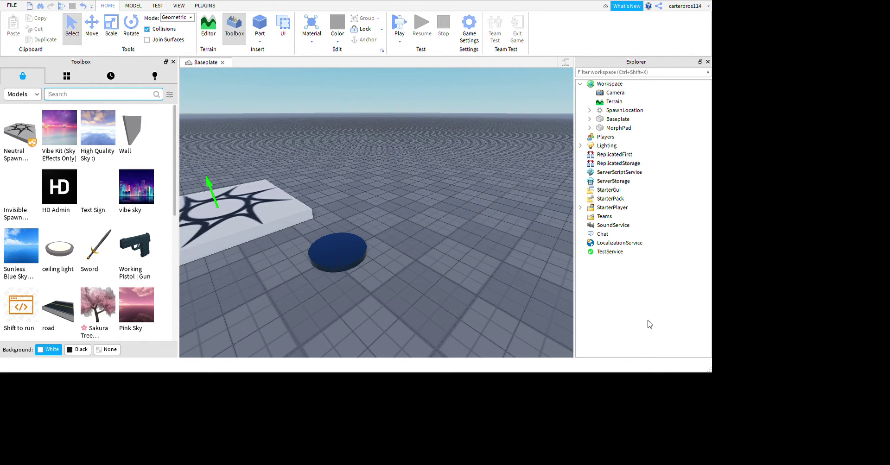
Shift the MorphPad further right and insert the Piggy: temple bot model from a 'piggy temple' search.
left_click_drag(423, 336, 560, 333)
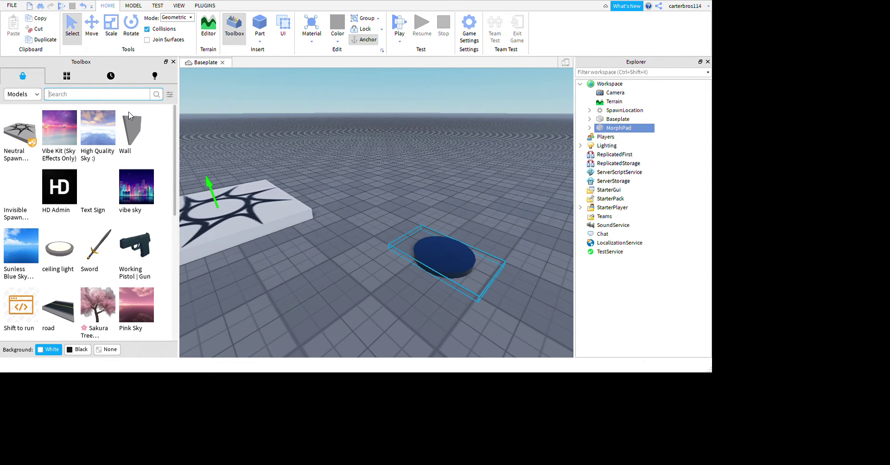
type("piggy tem")
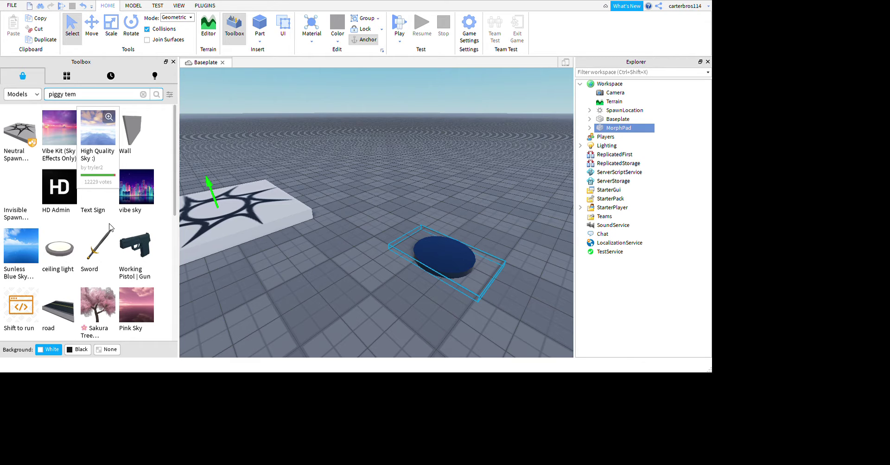
type("e")
key("Return")
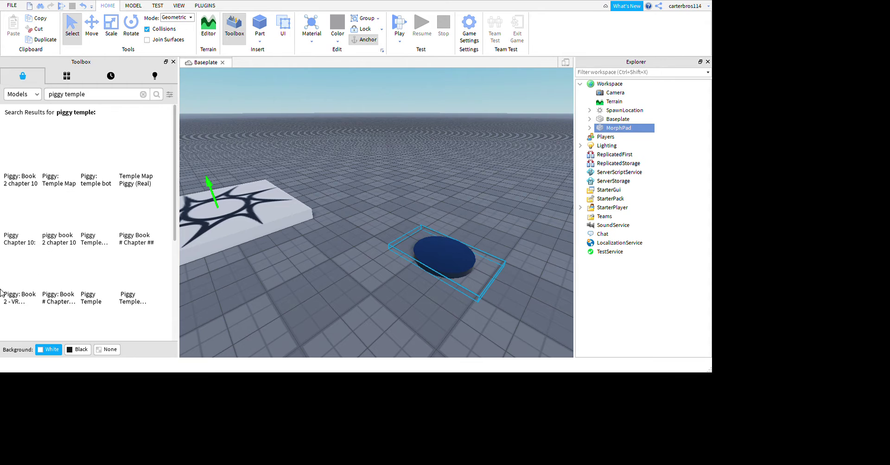
mouse_move(98, 156)
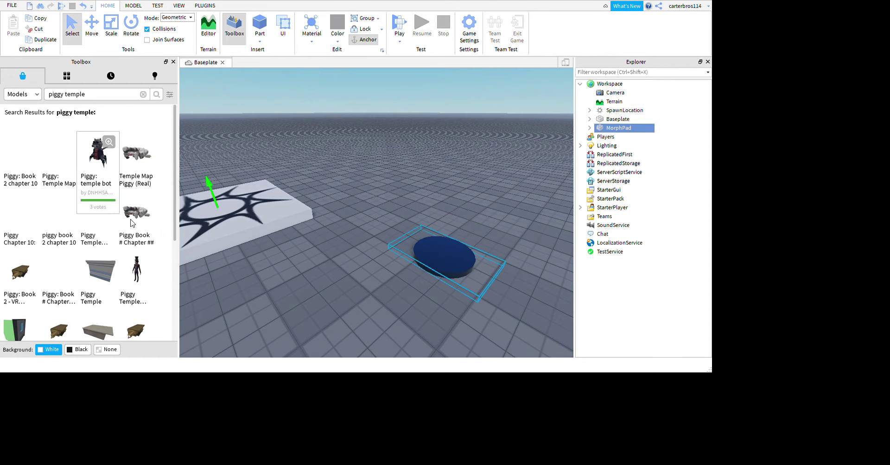
mouse_move(98, 153)
left_mouse_down()
mouse_move(454, 292)
mouse_move(477, 364)
left_mouse_up()
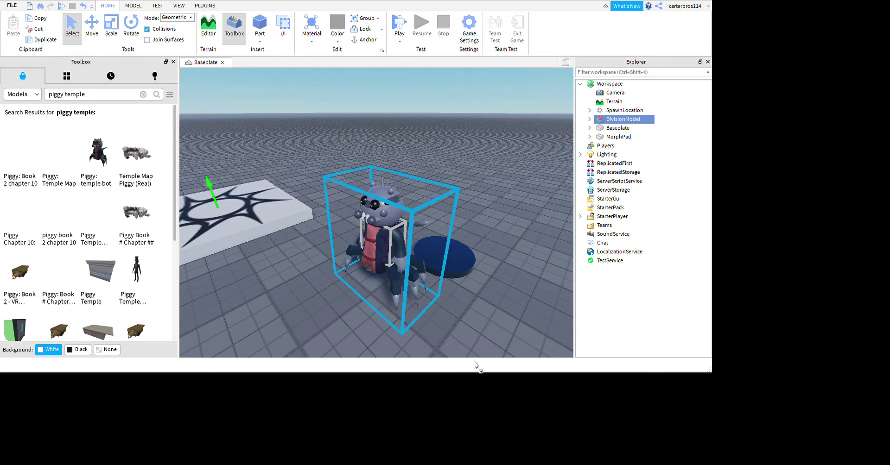
Move the Piggy spider model directly behind the MorphPad and select DivisionModel in Explorer.
left_click(476, 146)
right_click_drag(476, 146, 478, 138)
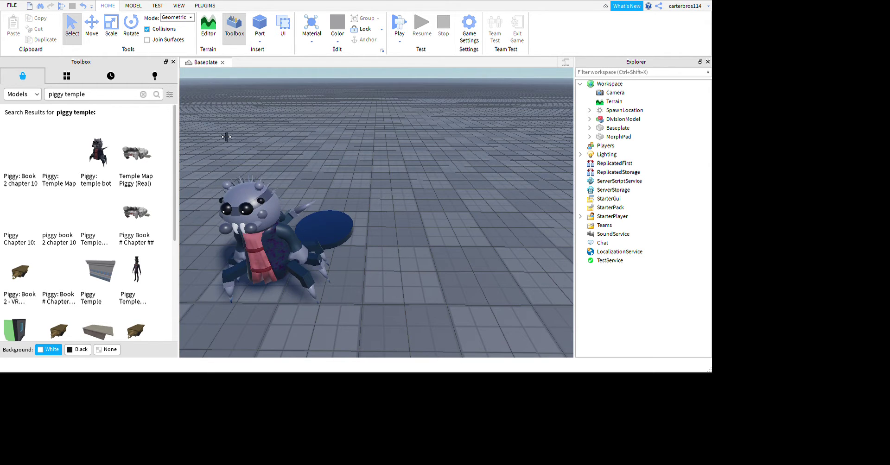
scroll(218, 138, "down", 5)
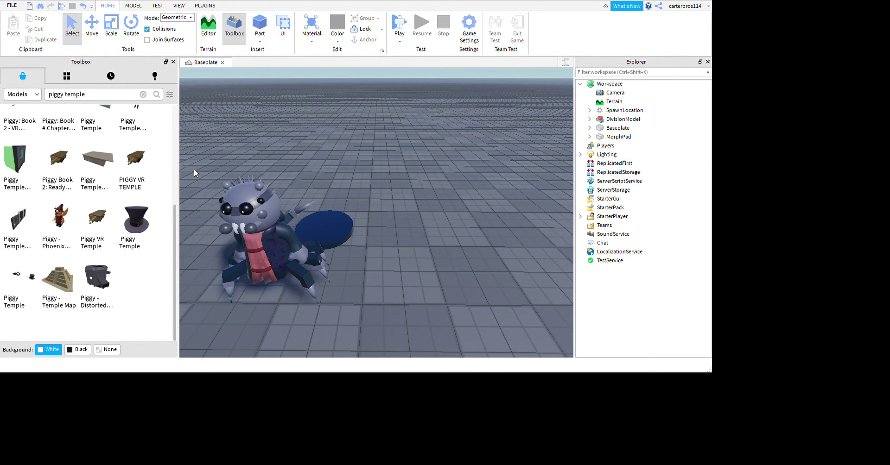
left_click(144, 94)
mouse_move(345, 226)
left_mouse_down()
mouse_move(417, 234)
mouse_move(462, 261)
left_mouse_up()
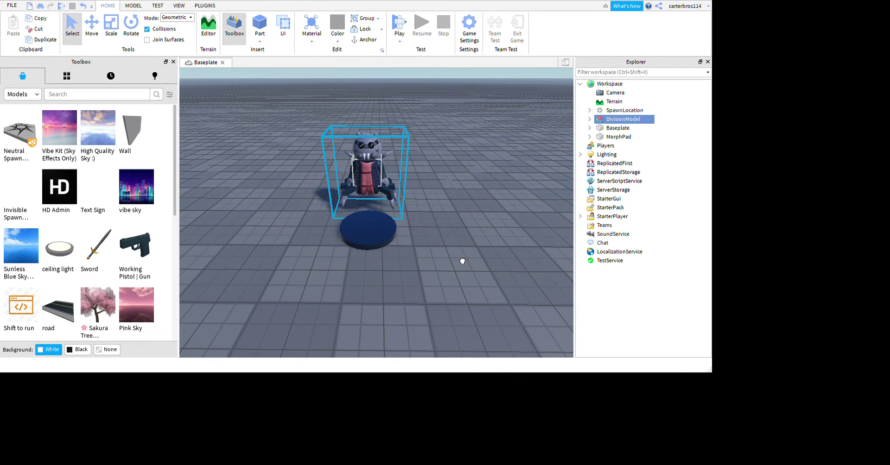
left_click(516, 215)
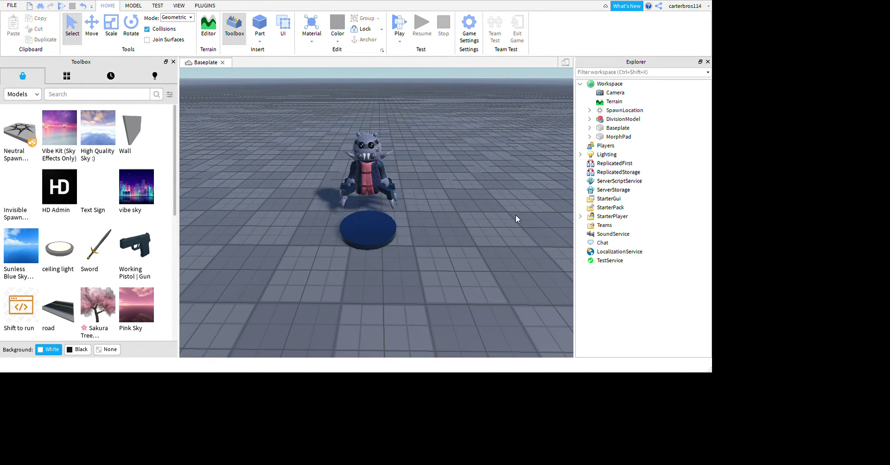
left_click(623, 119)
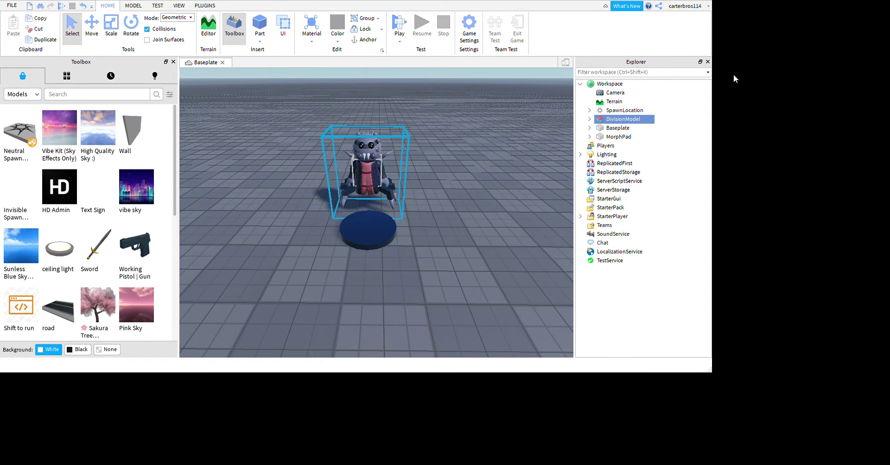
Group DivisionModel into a new Model and rename that group StarterCharacter.
type("Model")
key("Right")
key("F2")
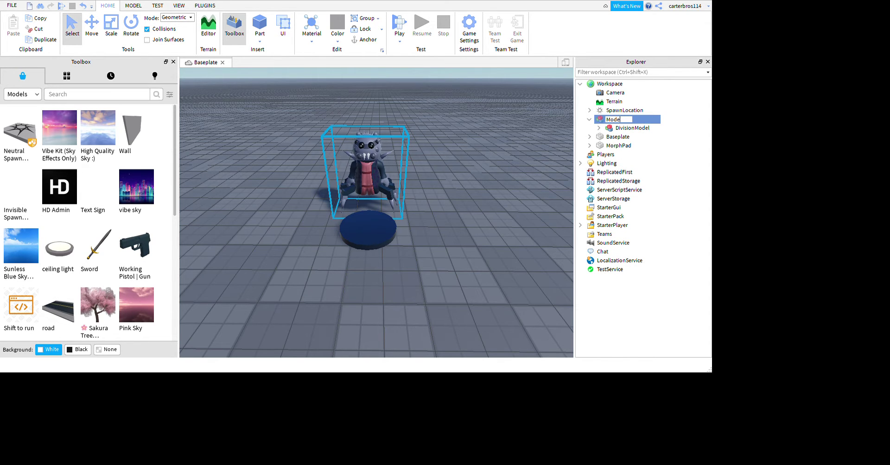
key("BackSpace")
key("BackSpace")
key("BackSpace")
key("BackSpace")
type("arter")
type("C")
type("har")
type("acter")
key("Return")
Undo the grouping and rename DivisionModel itself to the pasted name StarterCharacter.
key("Left")
key("F2")
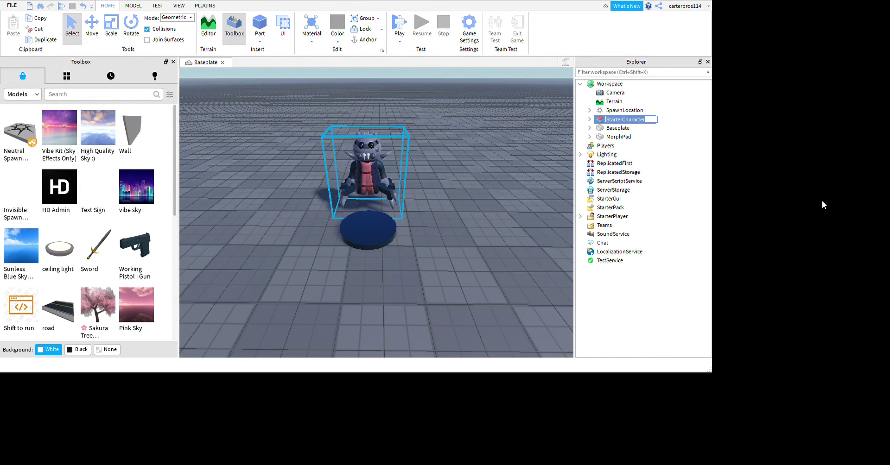
key("Return")
key("ctrl+z")
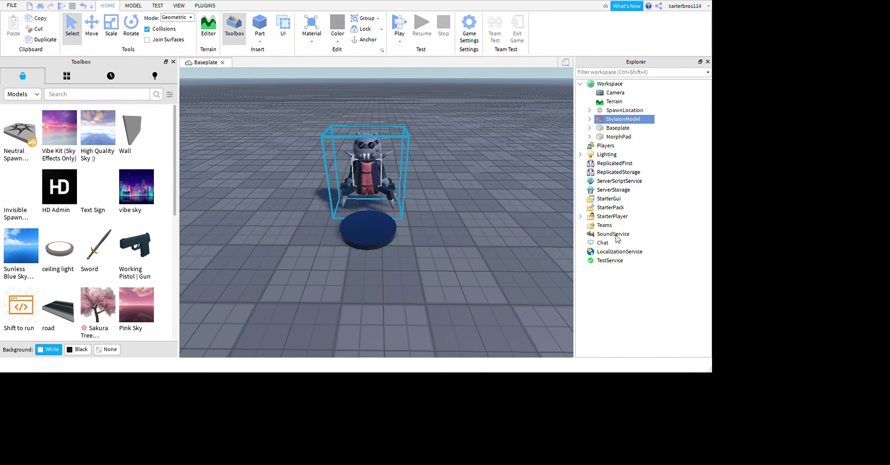
key("F2")
key("BackSpace")
type("StarterCharacter")
key("Return")
left_click_drag(304, 120, 529, 288)
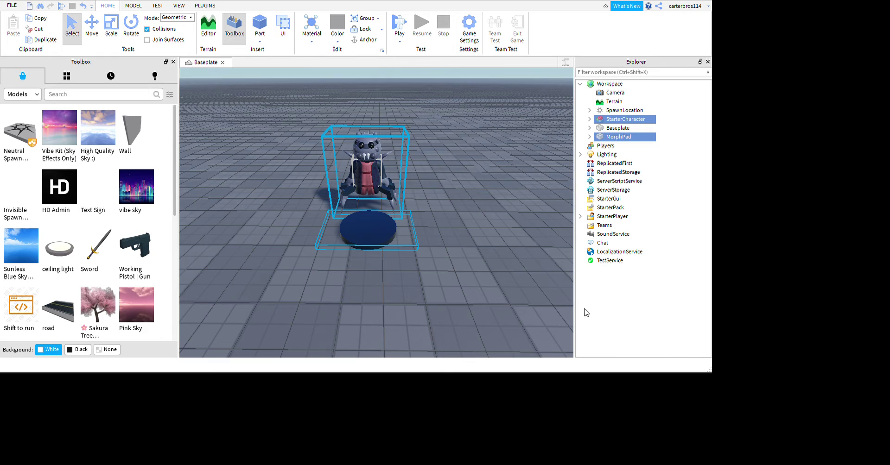
key("ctrl+g")
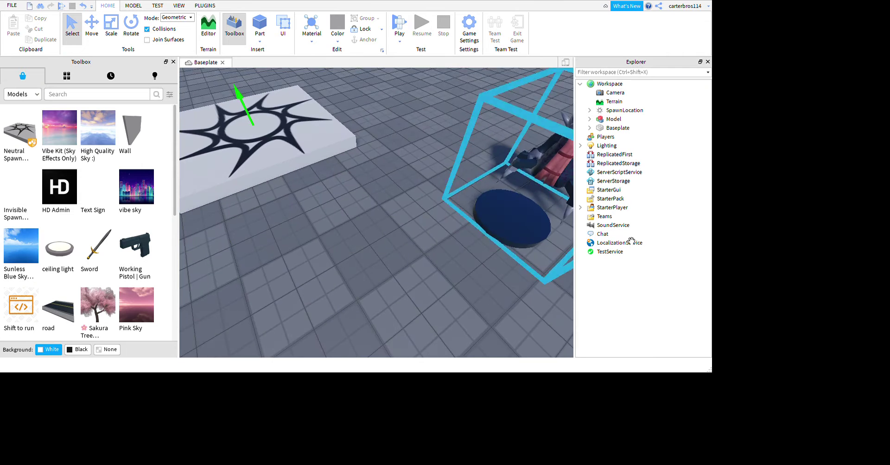
mouse_move(349, 230)
left_mouse_down()
mouse_move(493, 339)
mouse_move(353, 400)
left_mouse_up()
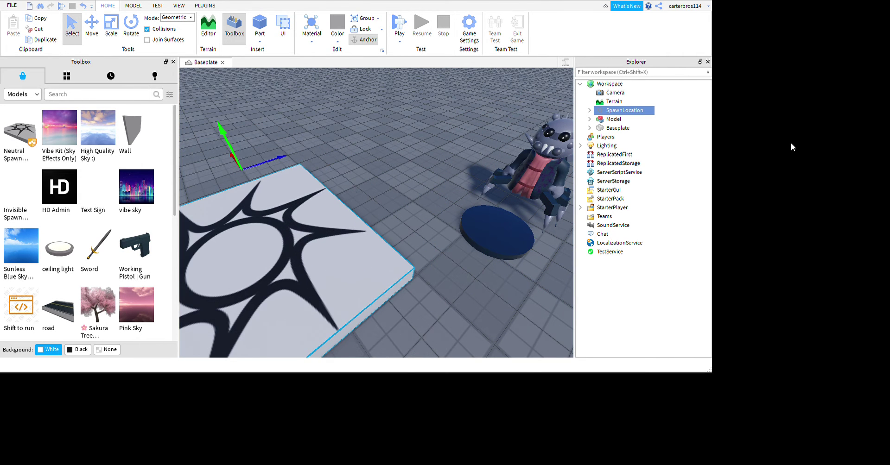
key("Down")
key("Right")
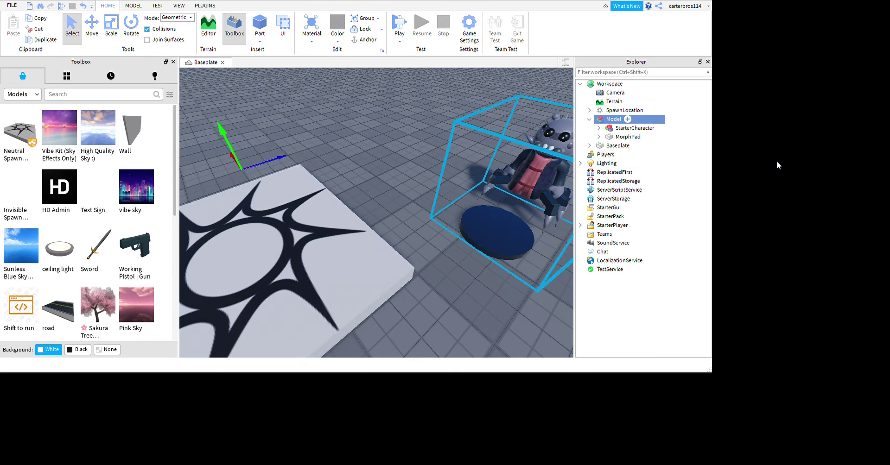
key("Down")
key("Down")
key("Right")
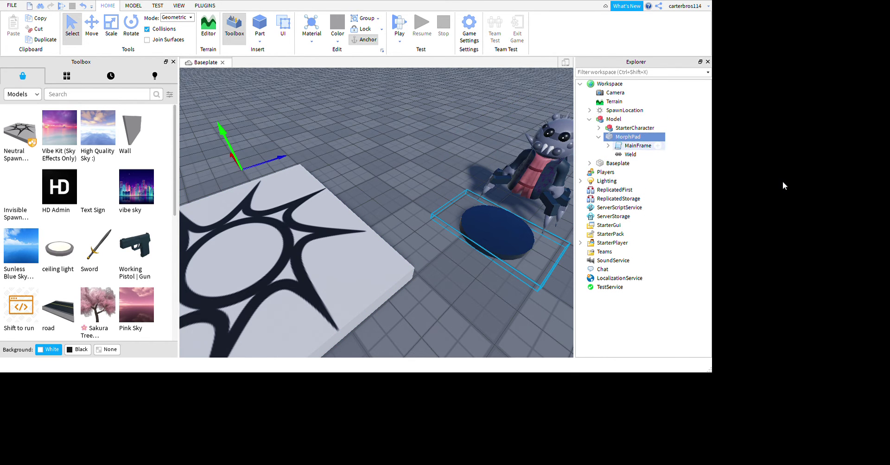
key("Left")
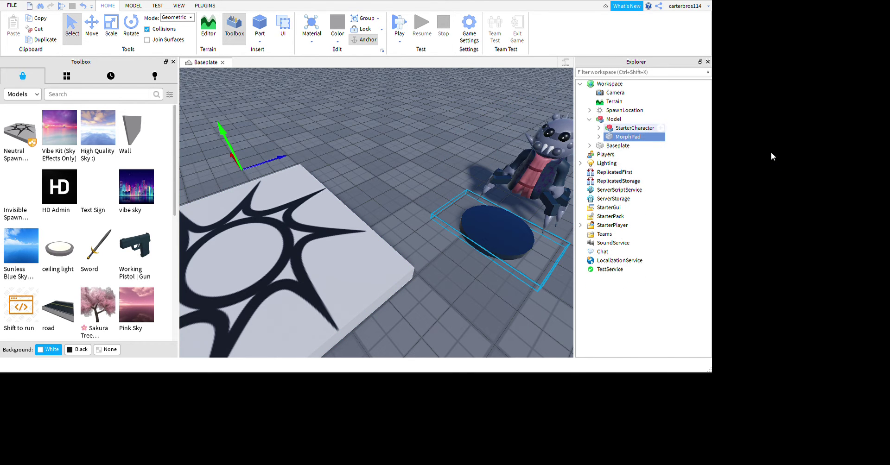
key("Left")
key("Left")
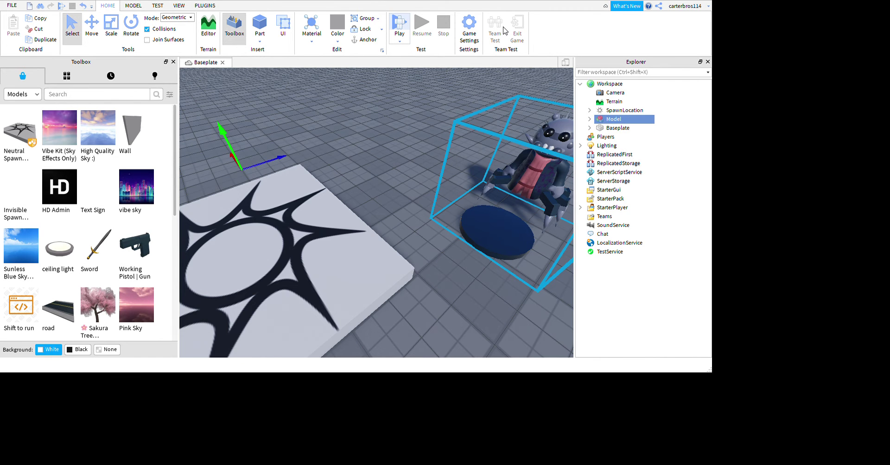
key("F5")
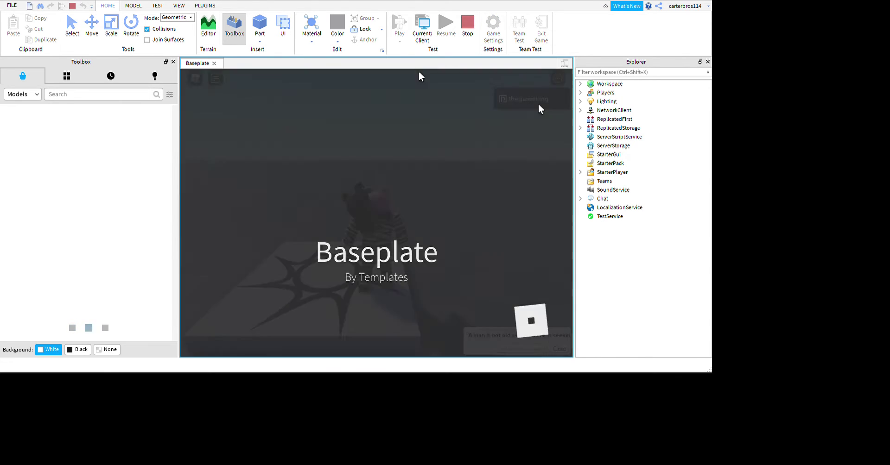
Walk the spider-morphed avatar forward off the spawn pad.
key("w")
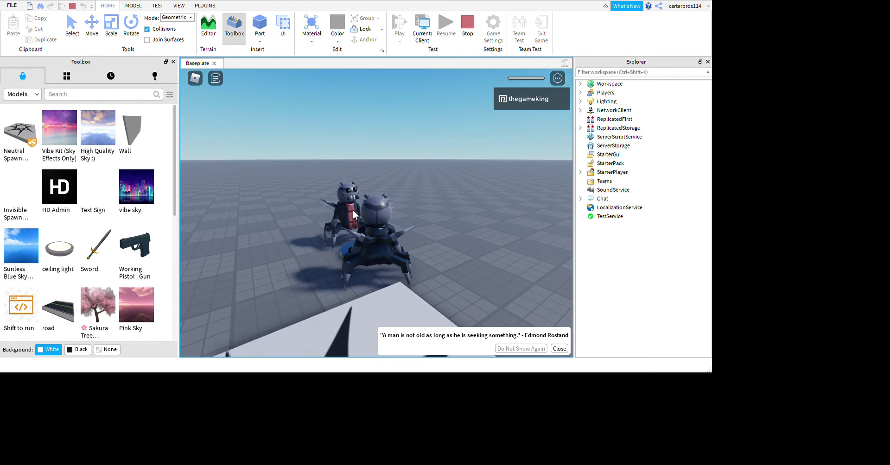
Walk the spider avatar back and forth across the spawn pad, then forward off it.
key("s")
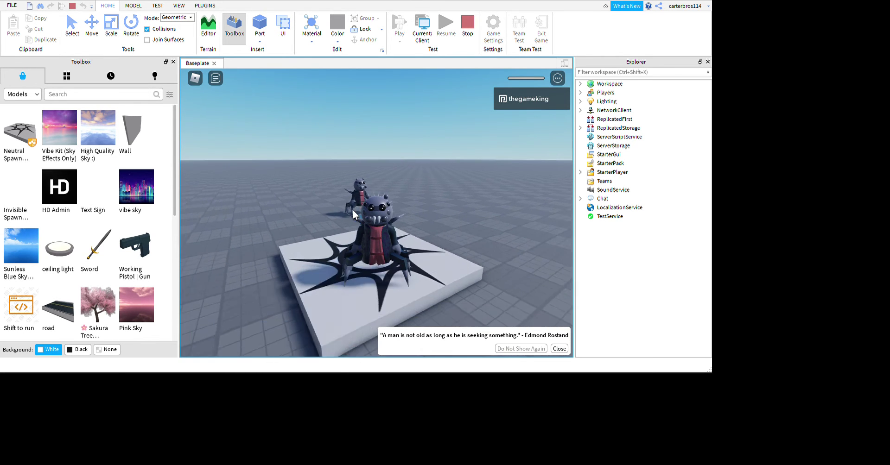
key("w")
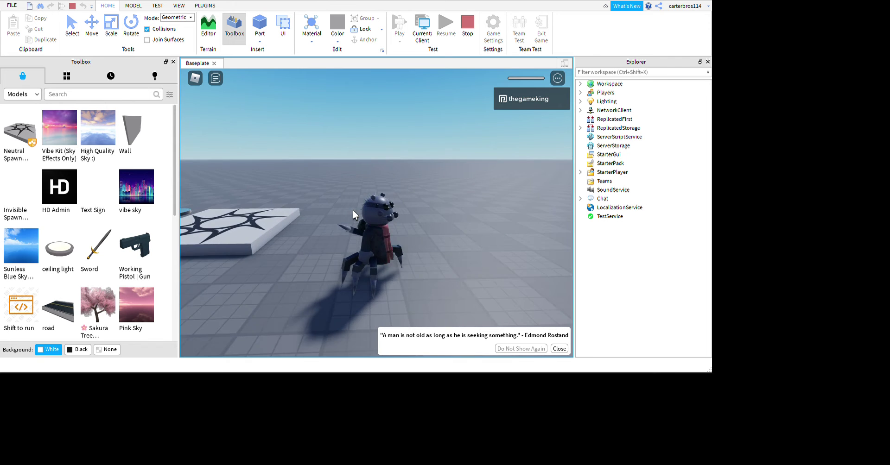
key("s")
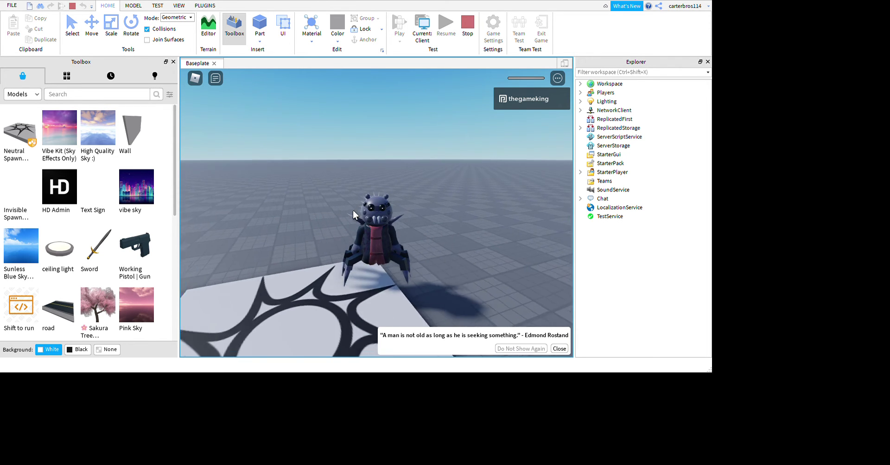
key("d")
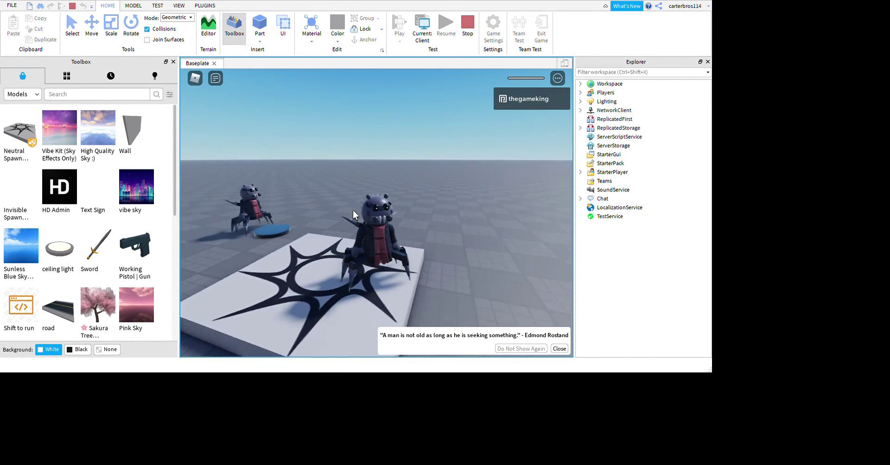
key("w")
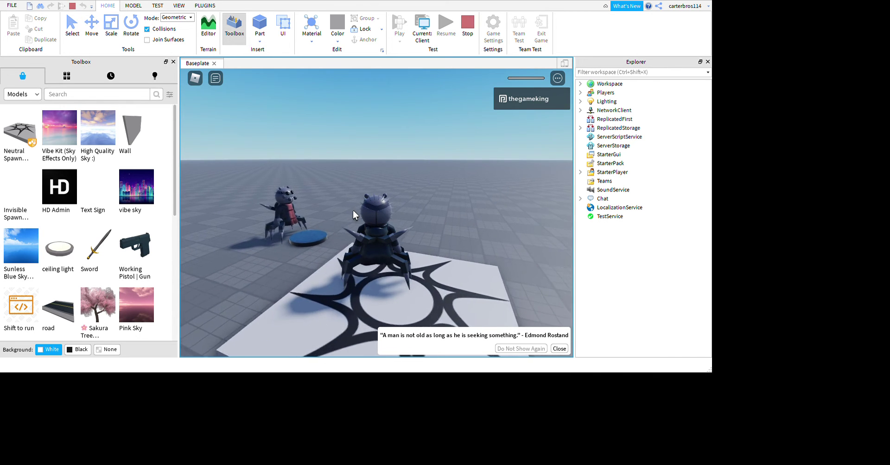
key("w")
key("w")
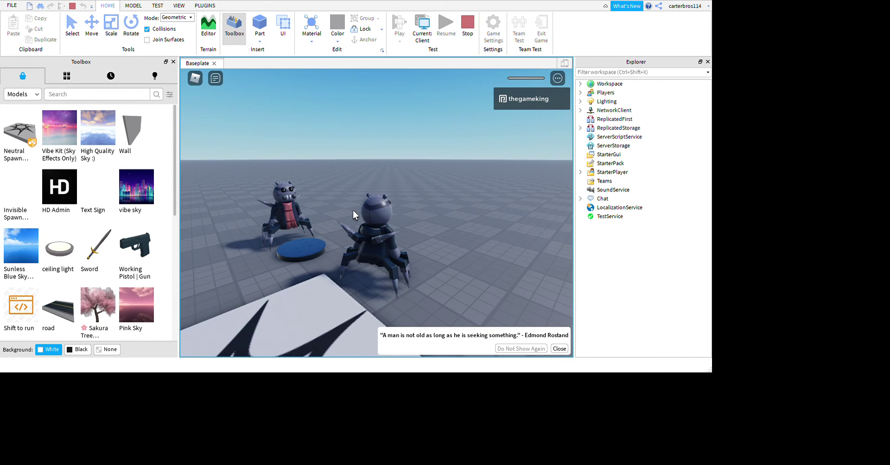
key("w")
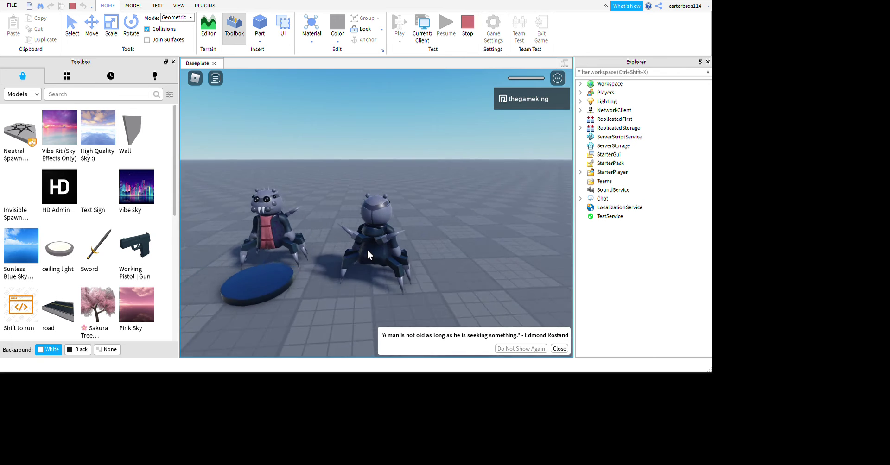
Orbit the camera all the way around both spiders, then head back toward the blue pad.
key("Left")
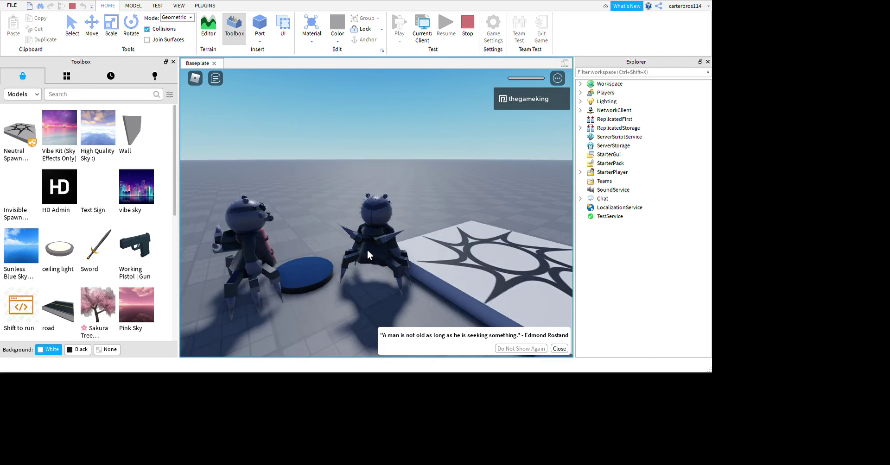
key("Left")
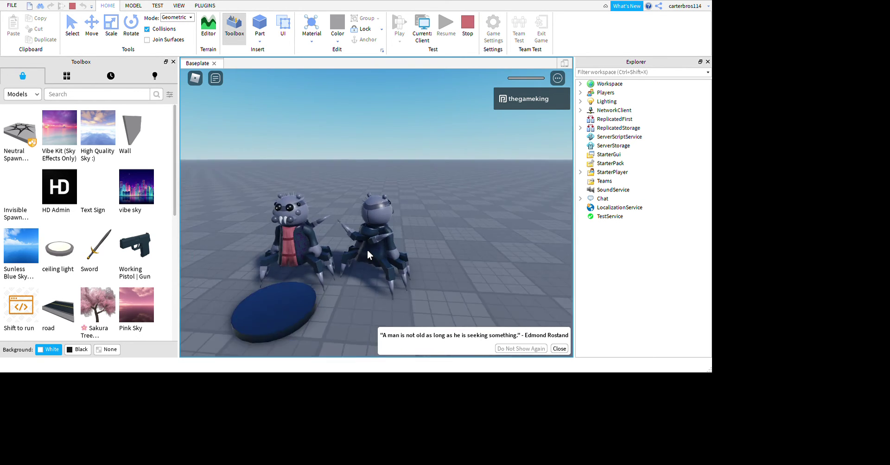
key("Left")
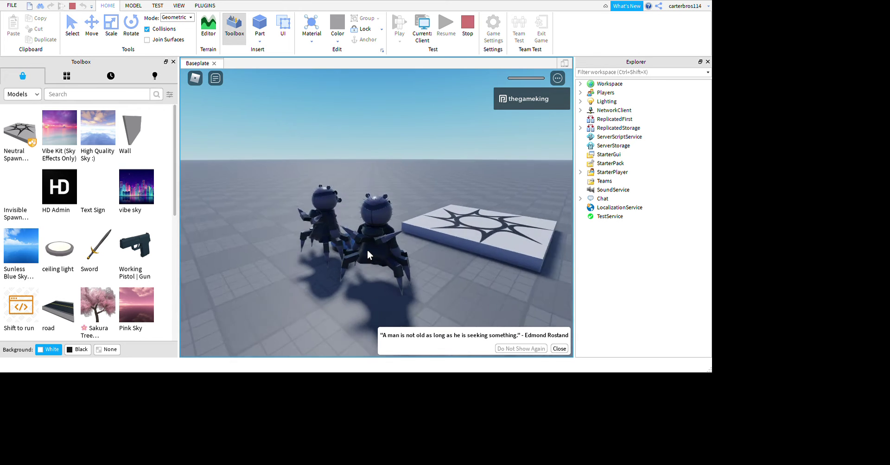
key("Left")
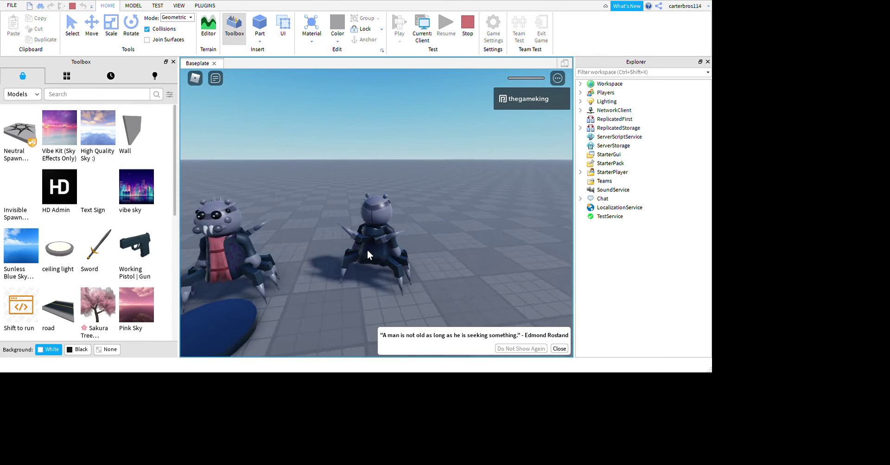
key("Left")
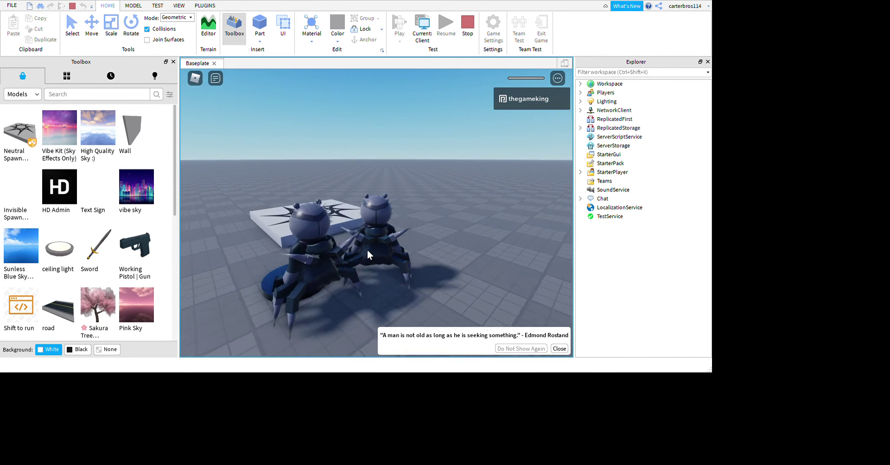
key("Left")
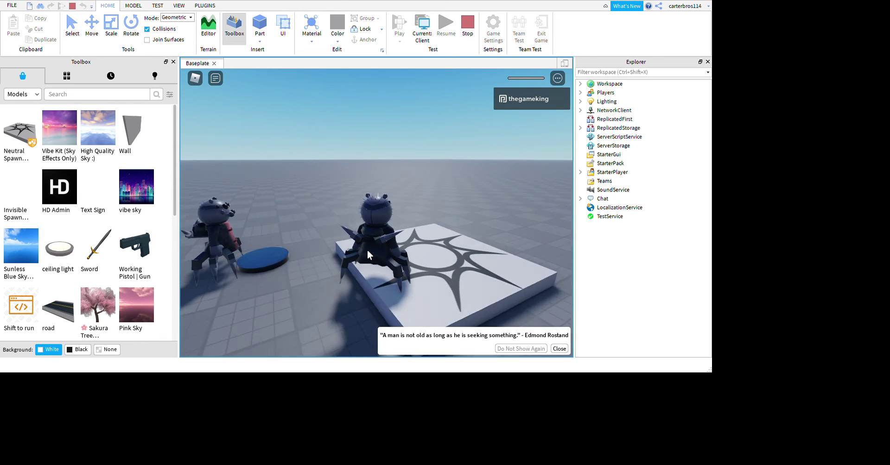
key("Left")
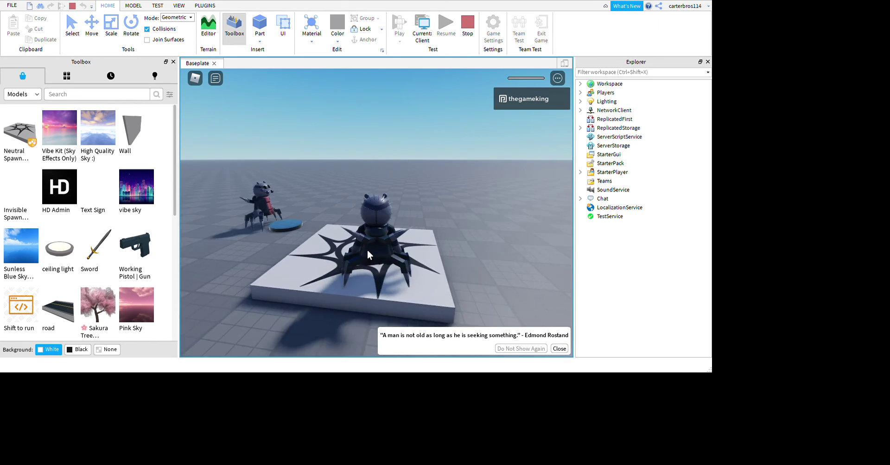
key("Left")
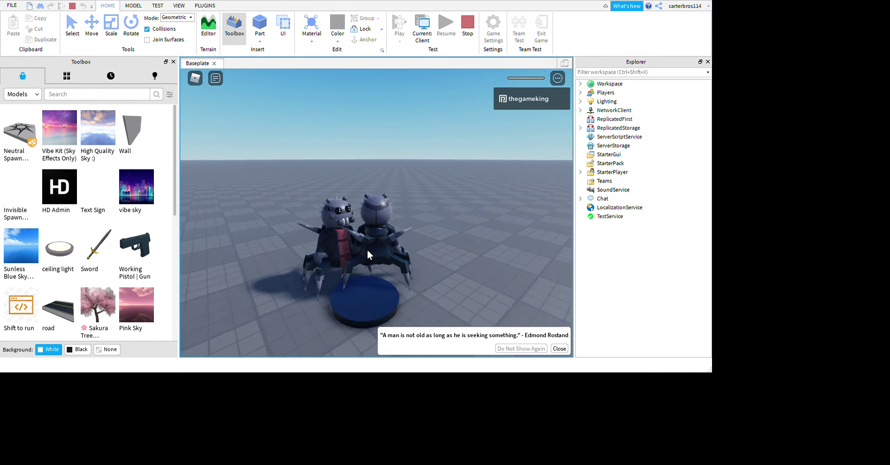
key("Down")
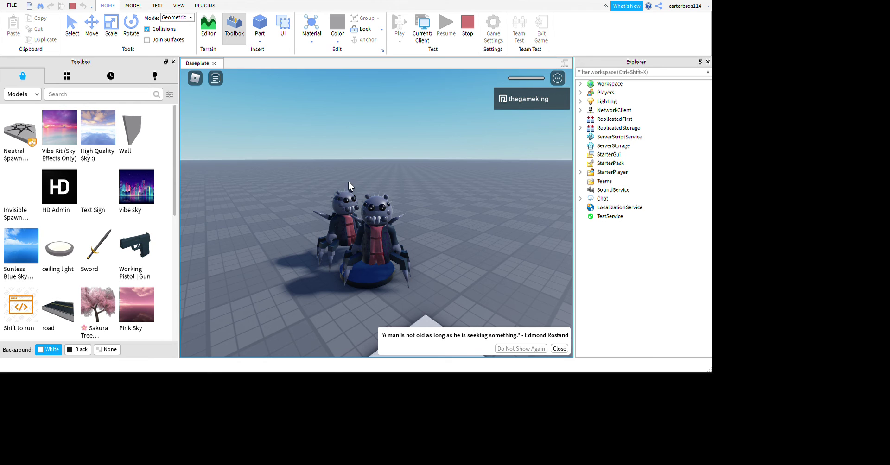
Turn the spider avatar toward the other spider and pull the camera back to view both.
key("w")
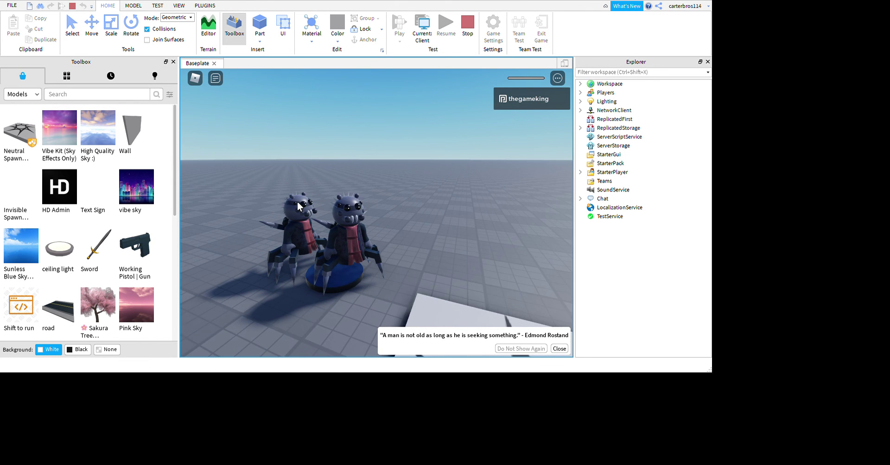
key("s")
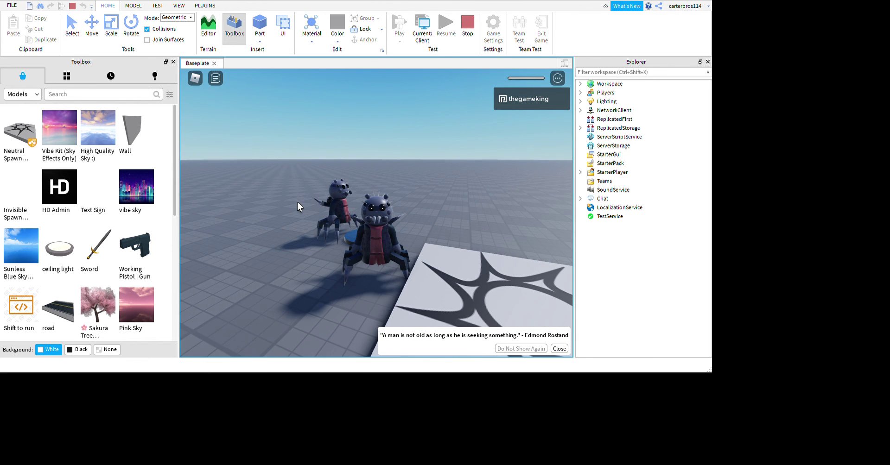